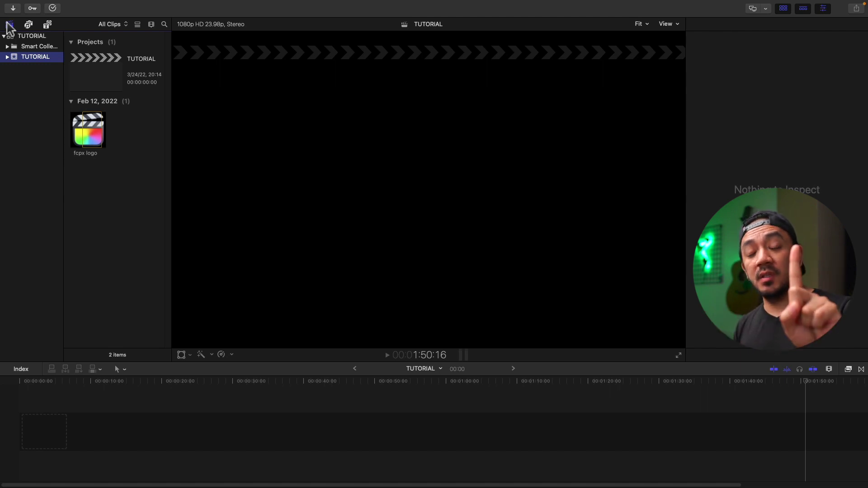
Show the Titles and Generators browser, listing titles such as 360° Basic 3D and Basic Title
{"action": "left_click", "coordinate": [49, 28]}
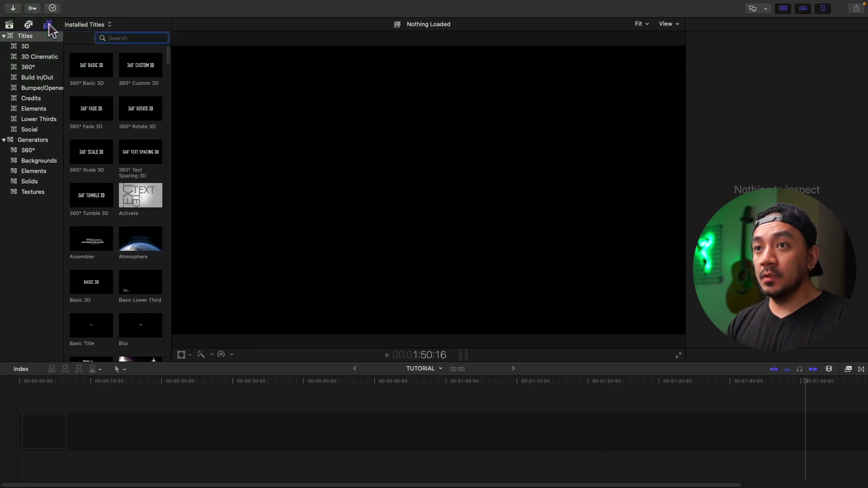
Place the 360° Color Solid and then the 360° Gradient generator in the timeline
{"action": "left_click", "coordinate": [33, 140]}
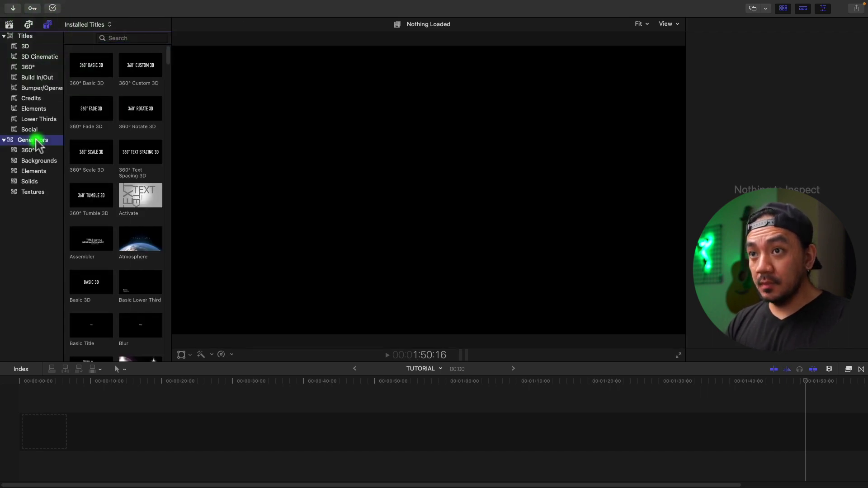
{"action": "left_click", "coordinate": [29, 149]}
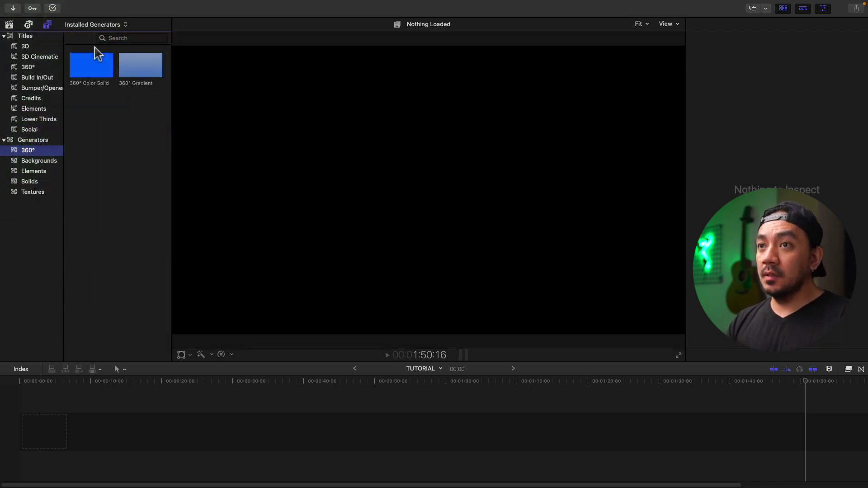
{"action": "left_click_drag", "start_coordinate": [93, 69], "coordinate": [34, 413]}
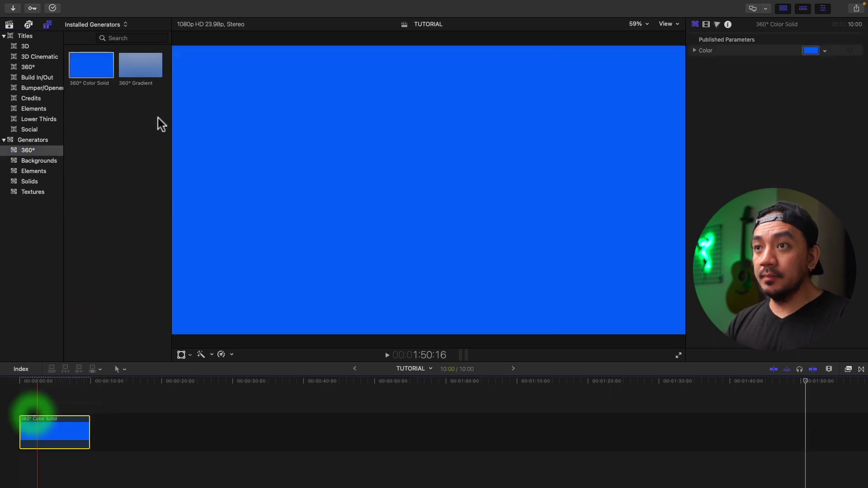
{"action": "left_click_drag", "start_coordinate": [139, 61], "coordinate": [109, 398]}
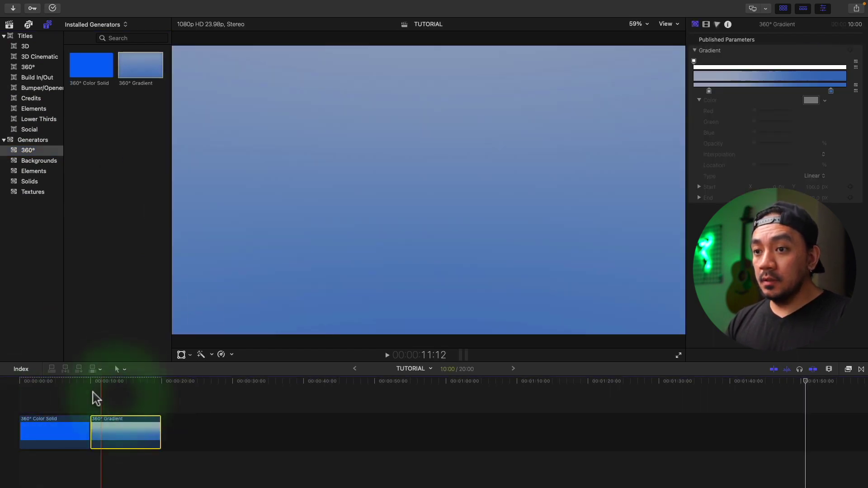
Inspect each 360° clip, showing the Gradient clip's video properties
{"action": "left_click", "coordinate": [64, 425]}
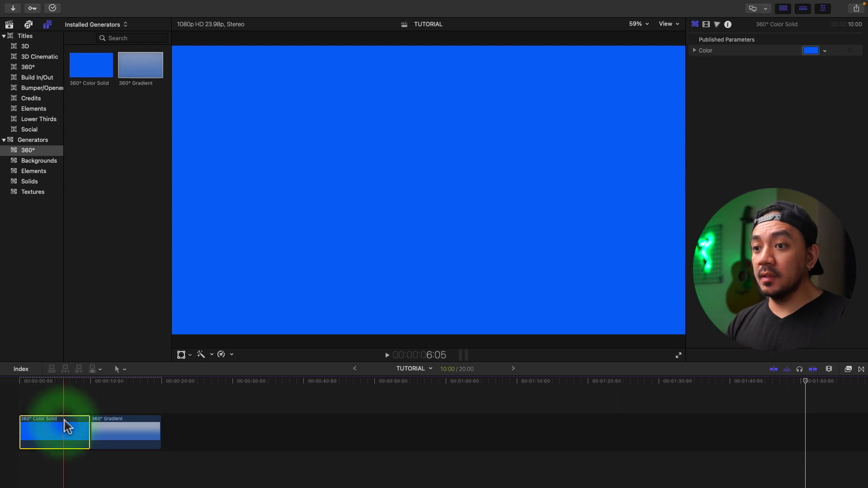
{"action": "left_click", "coordinate": [121, 432]}
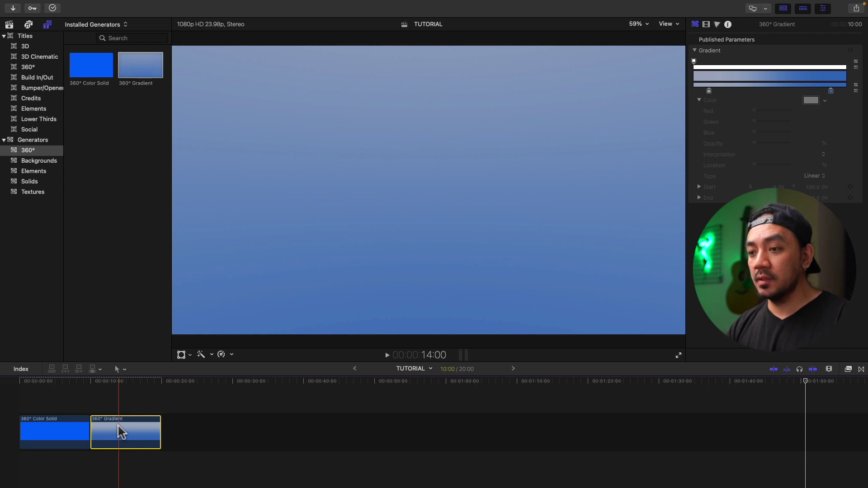
{"action": "left_click", "coordinate": [124, 429]}
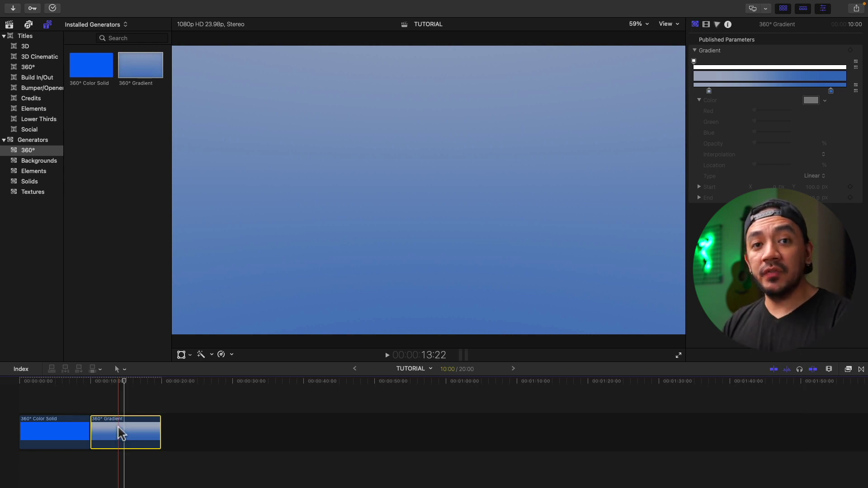
{"action": "left_click", "coordinate": [707, 25]}
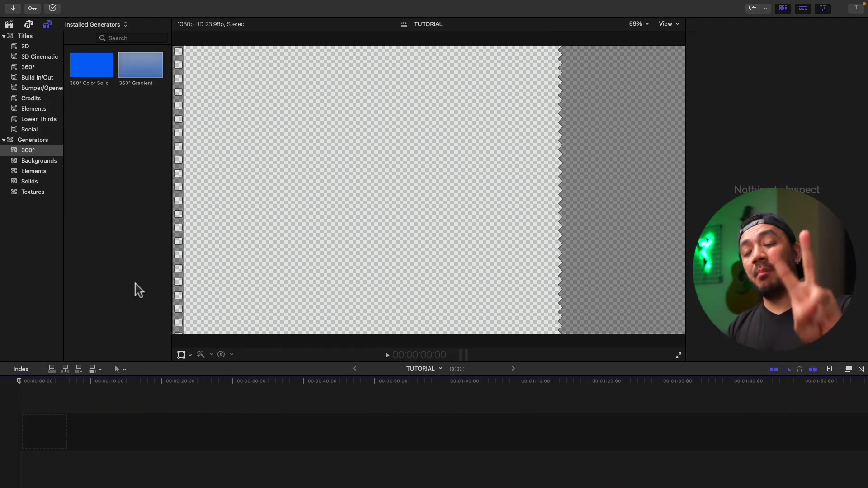
Browse the Backgrounds generators and add a lengthened Drifting clip to the timeline
{"action": "key", "text": "Down"}
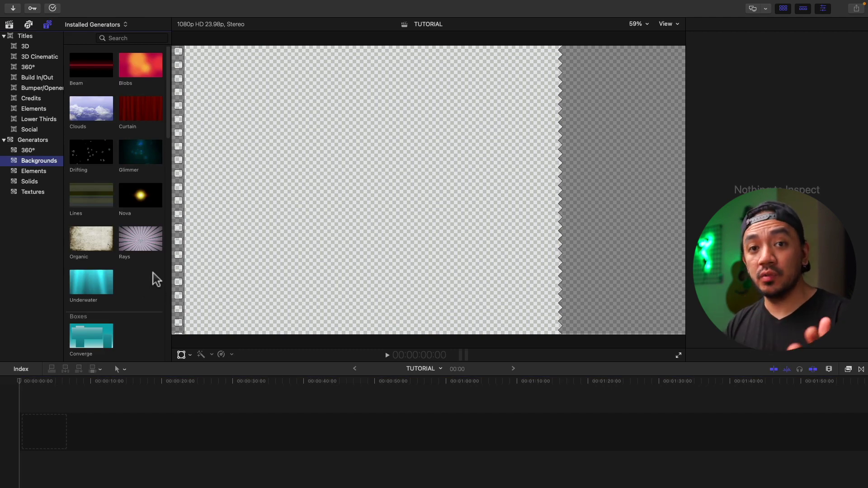
{"action": "left_click", "coordinate": [269, 300]}
{"action": "left_click", "coordinate": [100, 111]}
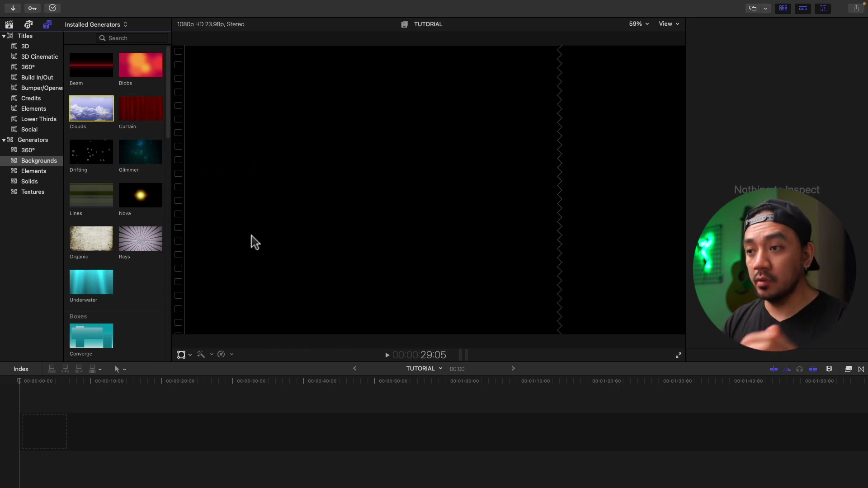
{"action": "left_click_drag", "start_coordinate": [97, 164], "coordinate": [28, 427]}
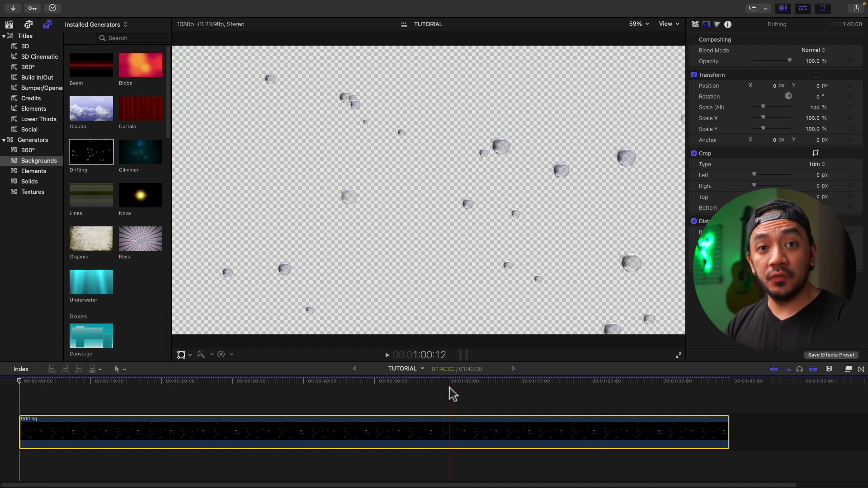
{"action": "left_click_drag", "start_coordinate": [729, 428], "coordinate": [790, 427]}
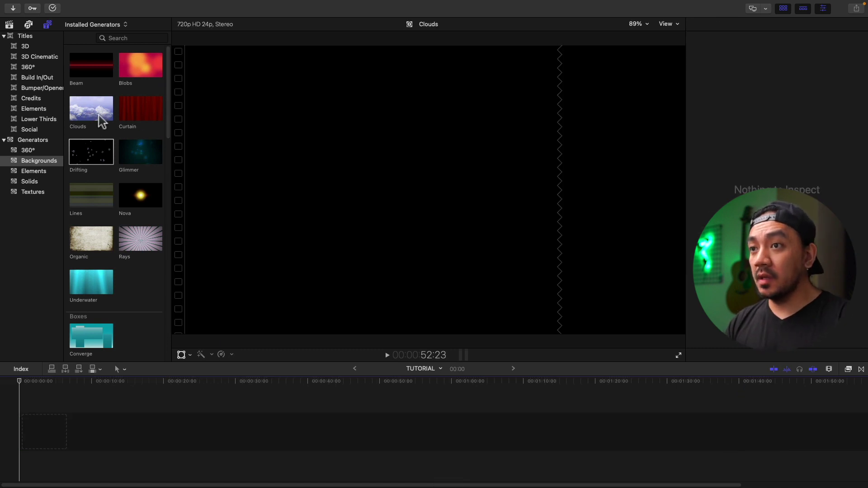
{"action": "left_click", "coordinate": [143, 156]}
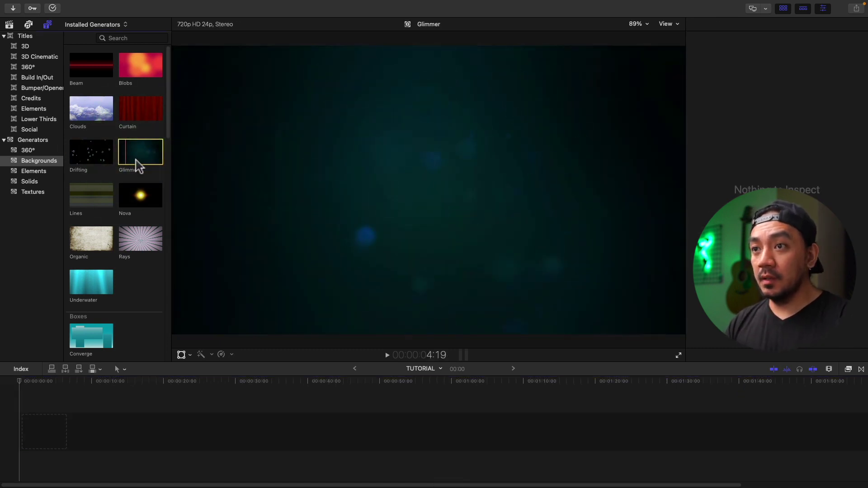
{"action": "left_click_drag", "start_coordinate": [137, 161], "coordinate": [29, 436]}
{"action": "left_click_drag", "start_coordinate": [91, 110], "coordinate": [248, 446]}
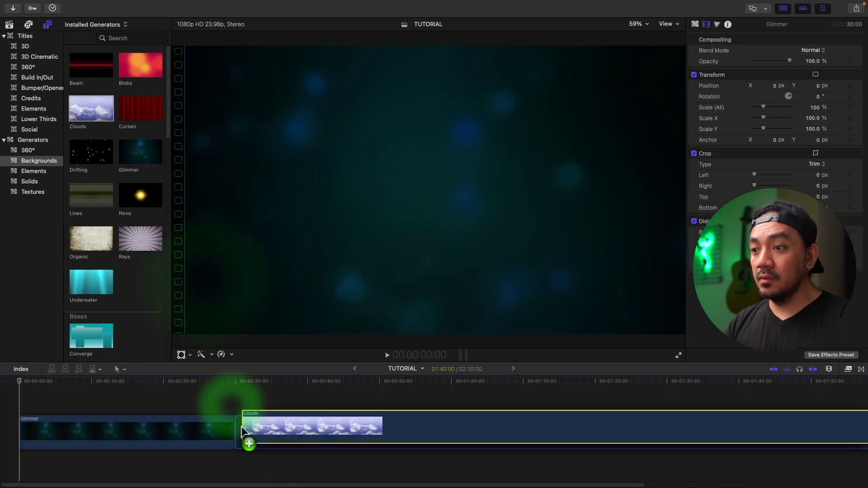
{"action": "left_click", "coordinate": [97, 430]}
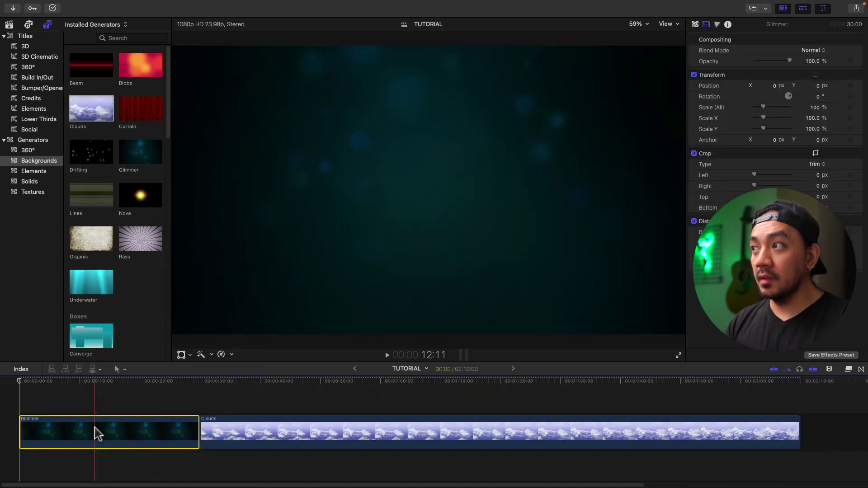
{"action": "key", "text": "Home"}
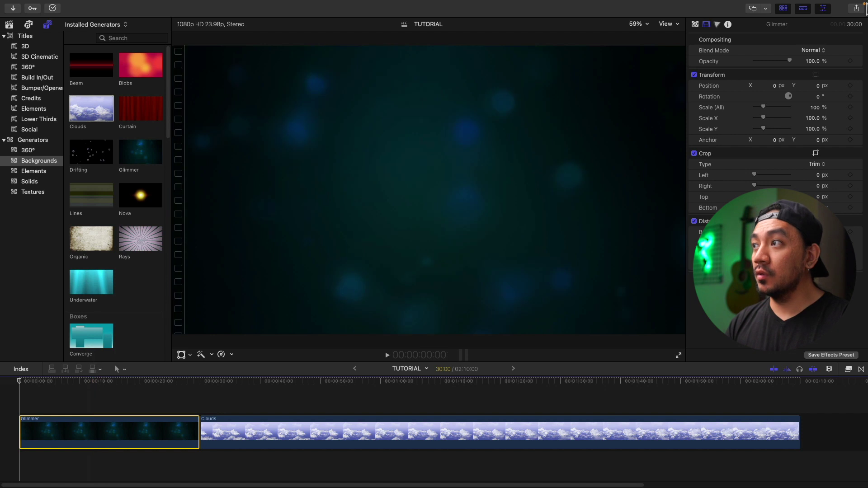
{"action": "left_click", "coordinate": [696, 24]}
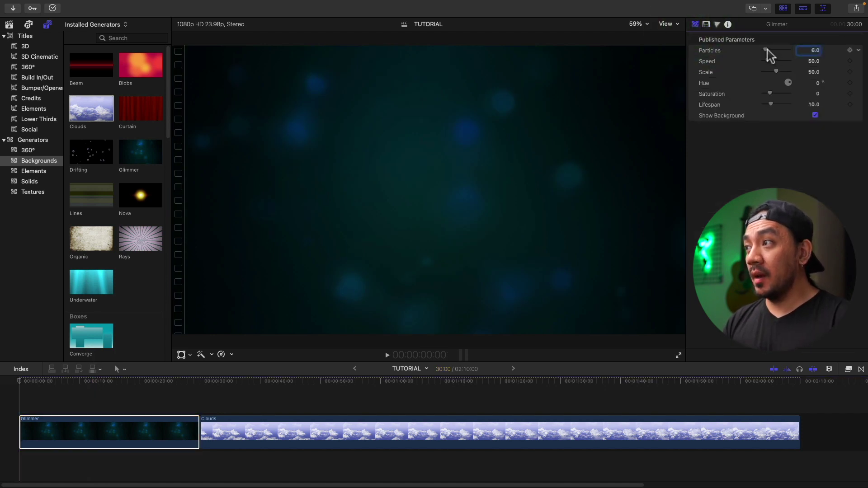
{"action": "left_click_drag", "start_coordinate": [769, 55], "coordinate": [771, 72]}
{"action": "left_click", "coordinate": [344, 383]}
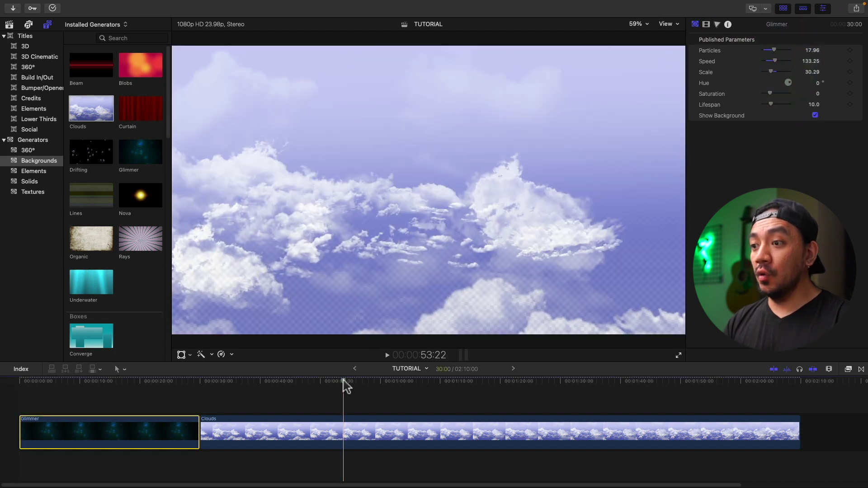
{"action": "left_click", "coordinate": [344, 432]}
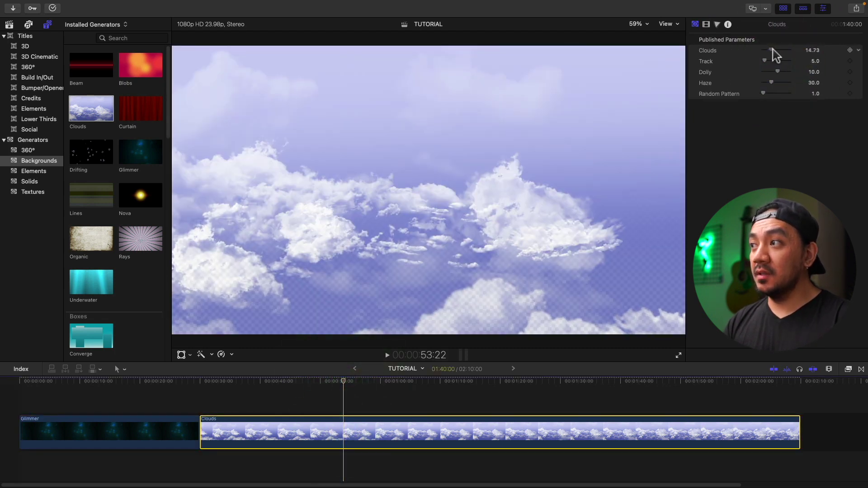
{"action": "left_click_drag", "start_coordinate": [771, 50], "coordinate": [776, 50]}
{"action": "left_click_drag", "start_coordinate": [764, 61], "coordinate": [768, 61]}
{"action": "left_click_drag", "start_coordinate": [778, 71], "coordinate": [773, 71]}
{"action": "left_click_drag", "start_coordinate": [772, 82], "coordinate": [774, 86]}
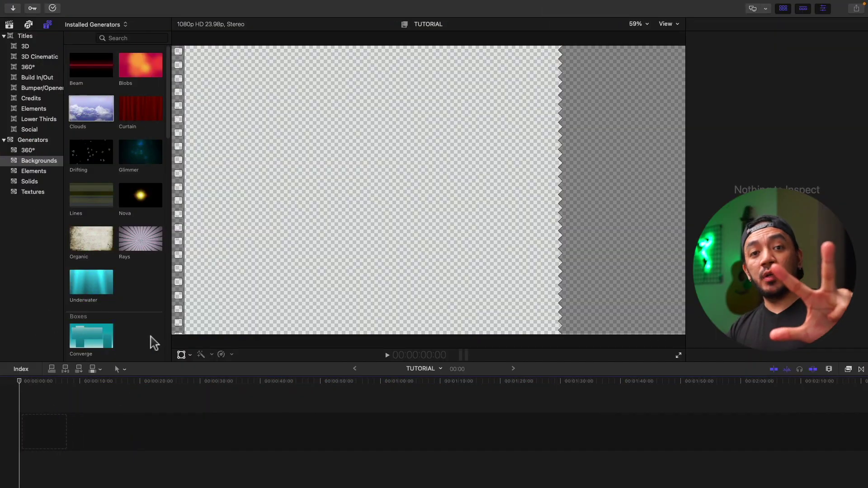
{"action": "left_click", "coordinate": [32, 171]}
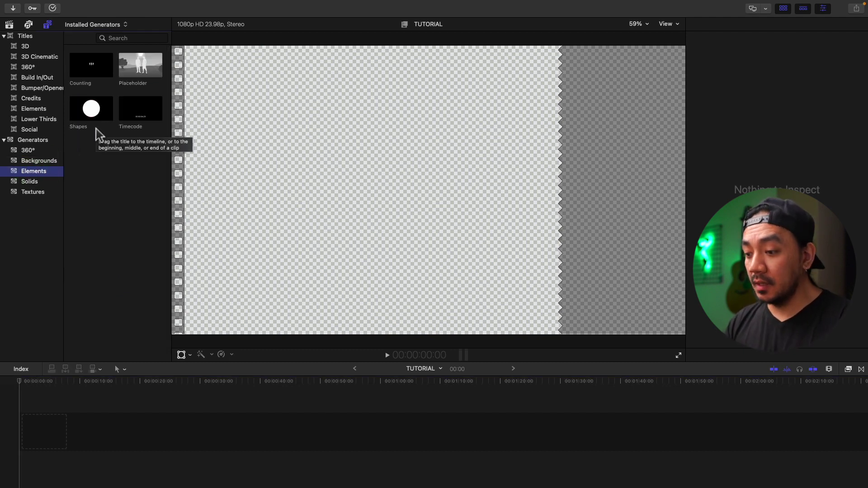
Add the Counting element and reshape the Shapes clip from circle to square to wide rectangle
{"action": "left_click_drag", "start_coordinate": [113, 72], "coordinate": [27, 423]}
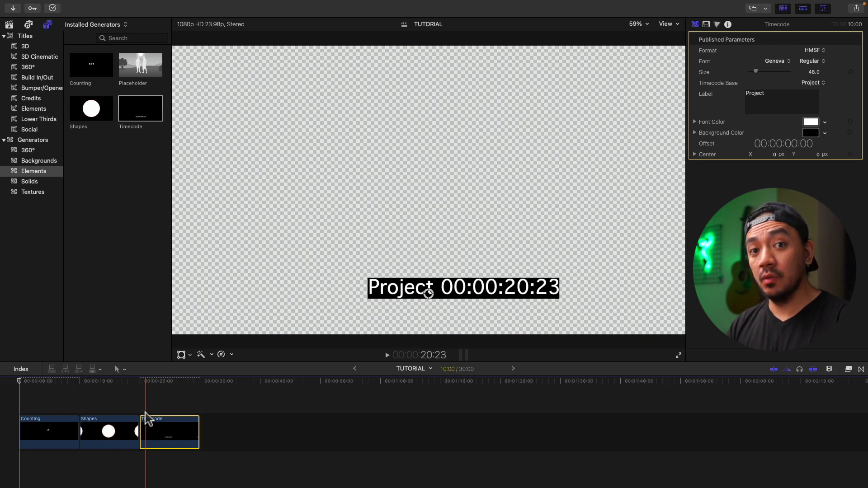
{"action": "left_click", "coordinate": [113, 430]}
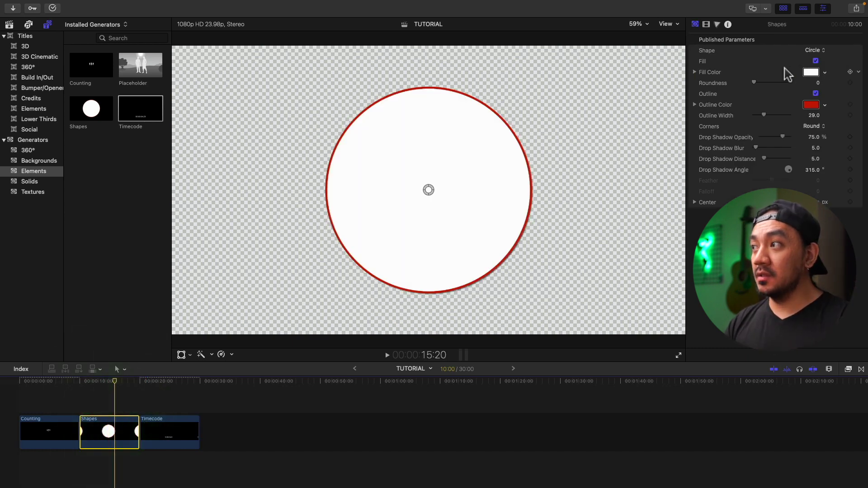
{"action": "left_click", "coordinate": [814, 50]}
{"action": "left_click", "coordinate": [818, 61]}
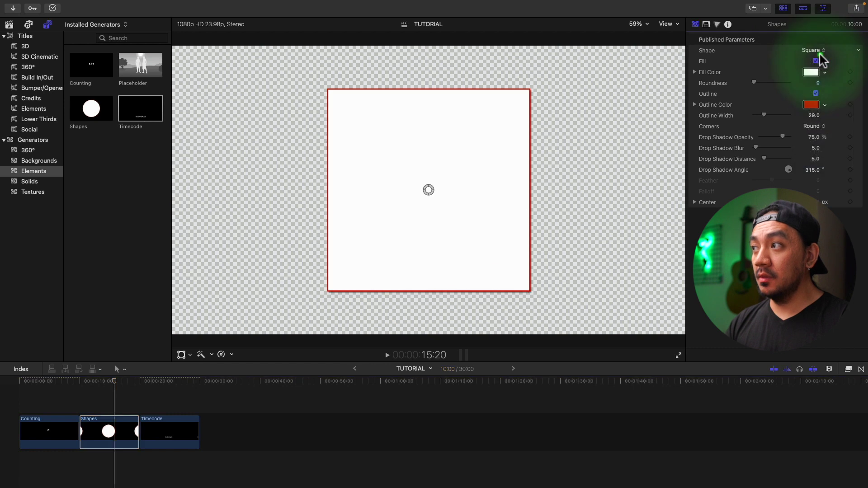
{"action": "left_click", "coordinate": [819, 55]}
{"action": "left_click", "coordinate": [813, 68]}
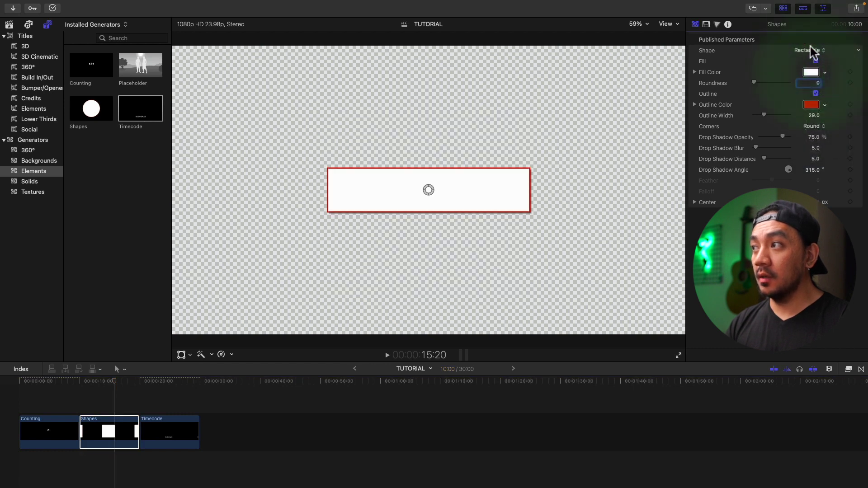
{"action": "left_click", "coordinate": [811, 49]}
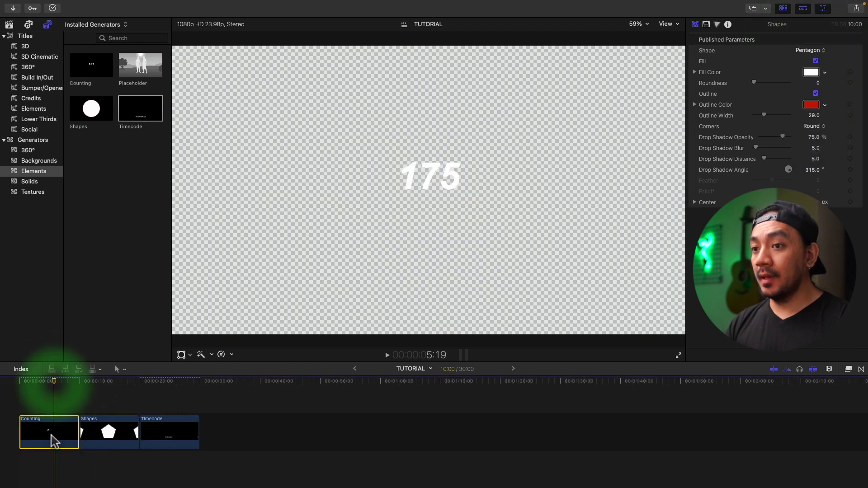
Change the Counting clip's start and end values, then add a Custom solid to the timeline
{"action": "left_click", "coordinate": [54, 435]}
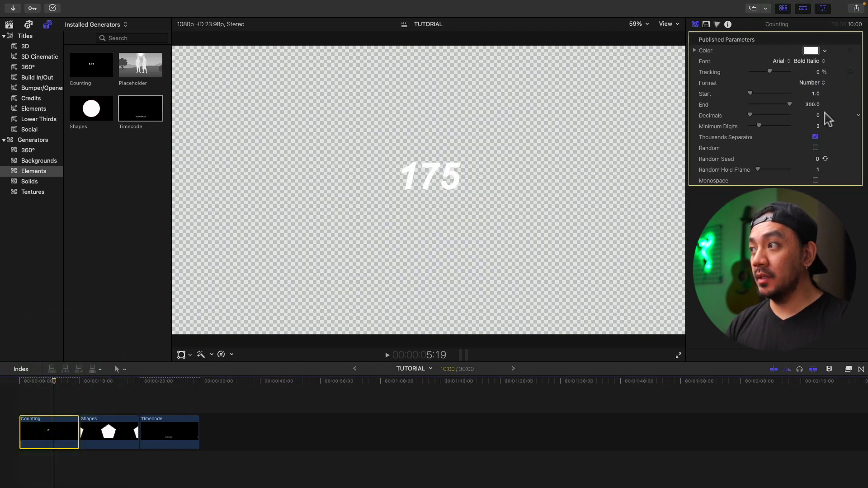
{"action": "left_click", "coordinate": [775, 105]}
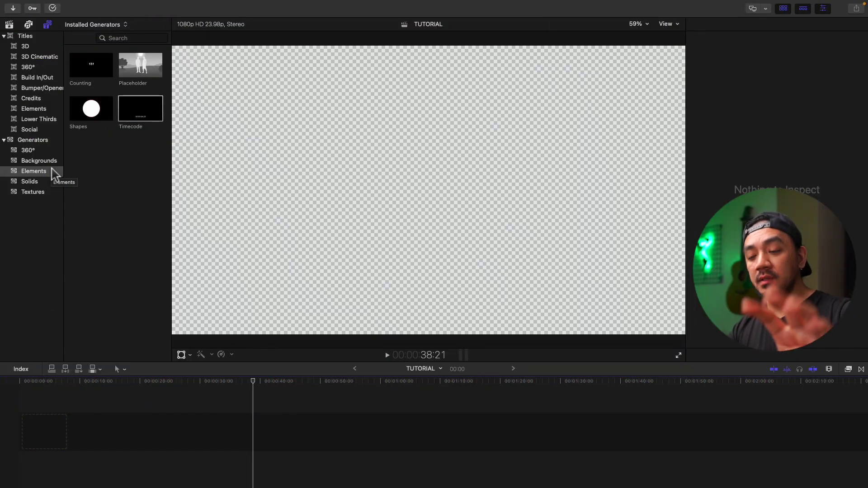
{"action": "left_click", "coordinate": [28, 182]}
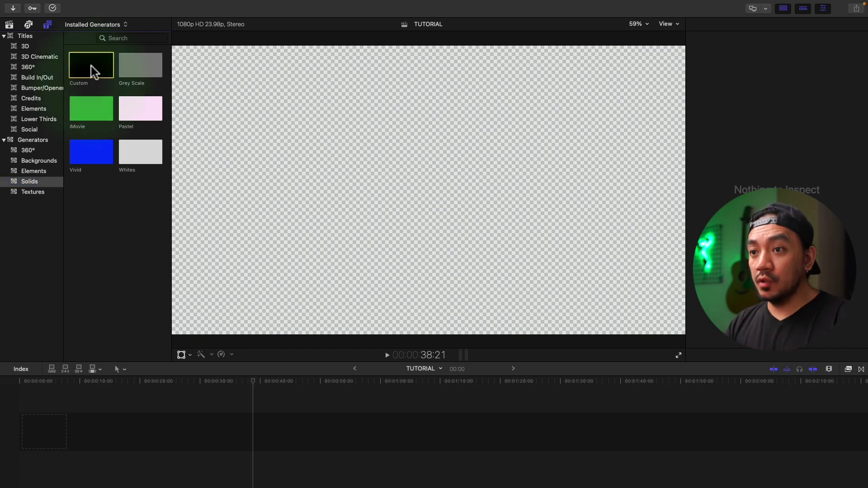
{"action": "left_click_drag", "start_coordinate": [91, 67], "coordinate": [33, 434]}
Recolour the Custom solid through grey, yellow, blue, pink and pale yellow, ending on green
{"action": "key", "text": "shift+z"}
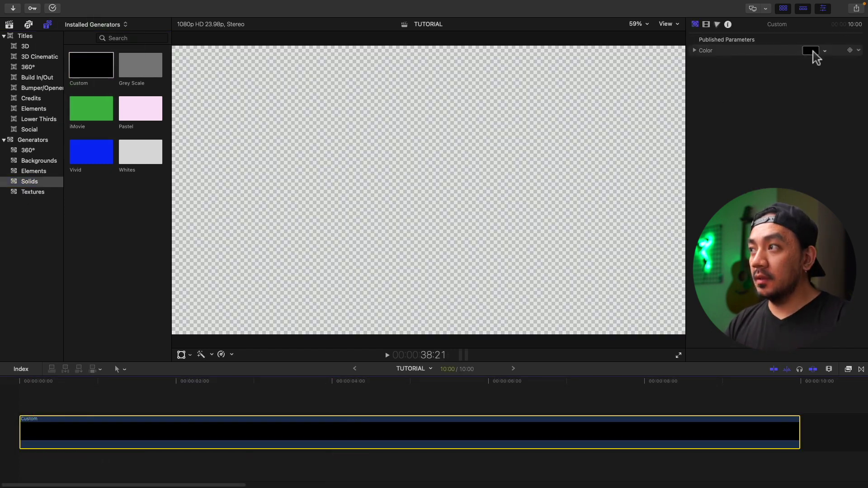
{"action": "left_click", "coordinate": [811, 50]}
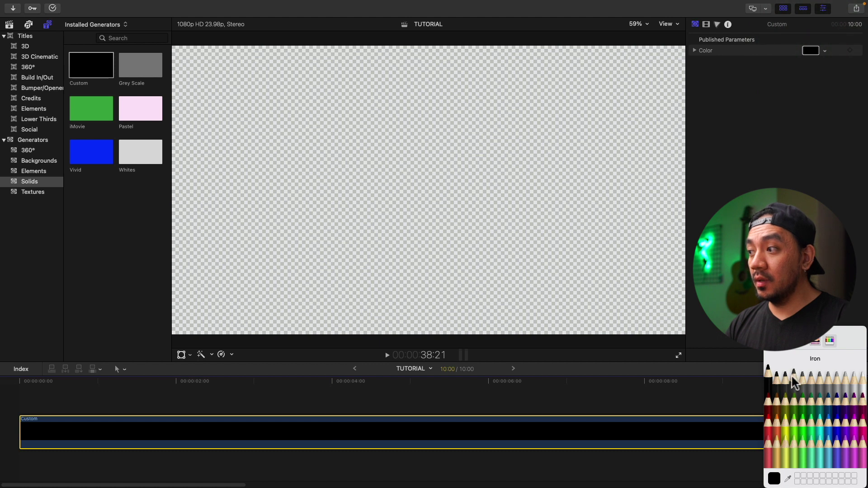
{"action": "left_click", "coordinate": [843, 386]}
{"action": "scroll", "coordinate": [436, 438], "scroll_direction": "left", "scroll_amount": 15}
{"action": "left_click", "coordinate": [77, 430]}
{"action": "left_click", "coordinate": [786, 423]}
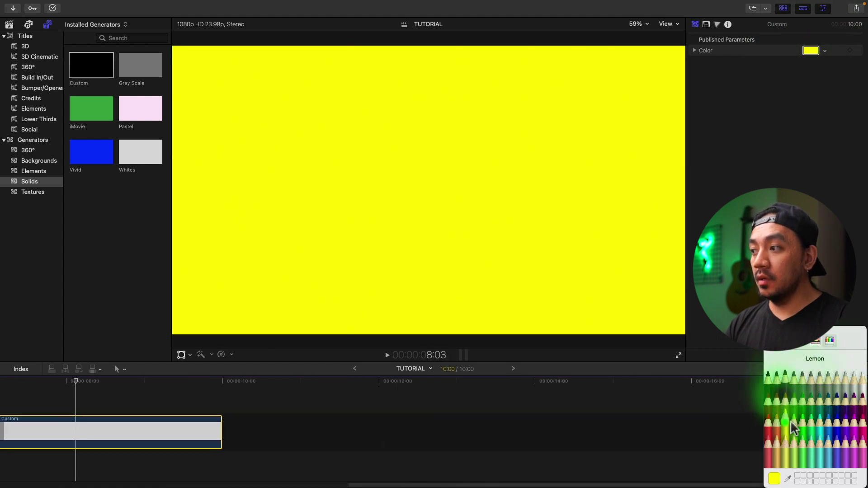
{"action": "left_click", "coordinate": [839, 425]}
{"action": "left_click", "coordinate": [818, 452]}
{"action": "left_click", "coordinate": [797, 451]}
{"action": "left_click", "coordinate": [780, 424]}
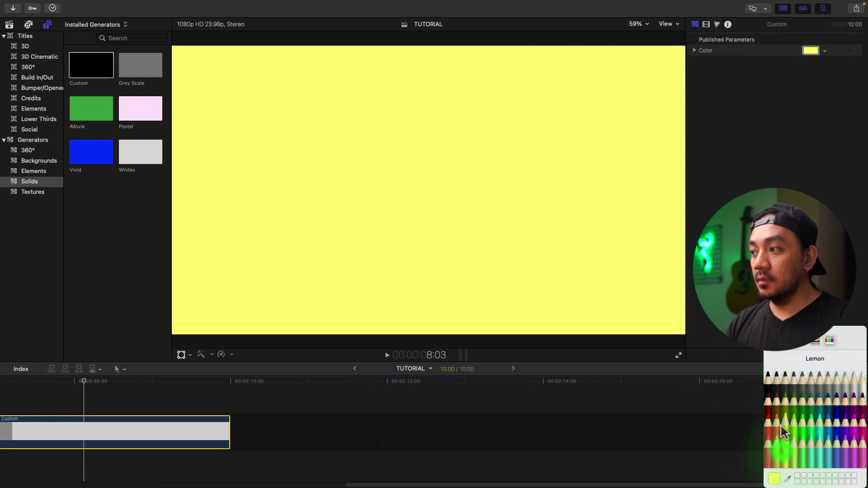
{"action": "left_click", "coordinate": [785, 417]}
{"action": "left_click", "coordinate": [804, 402]}
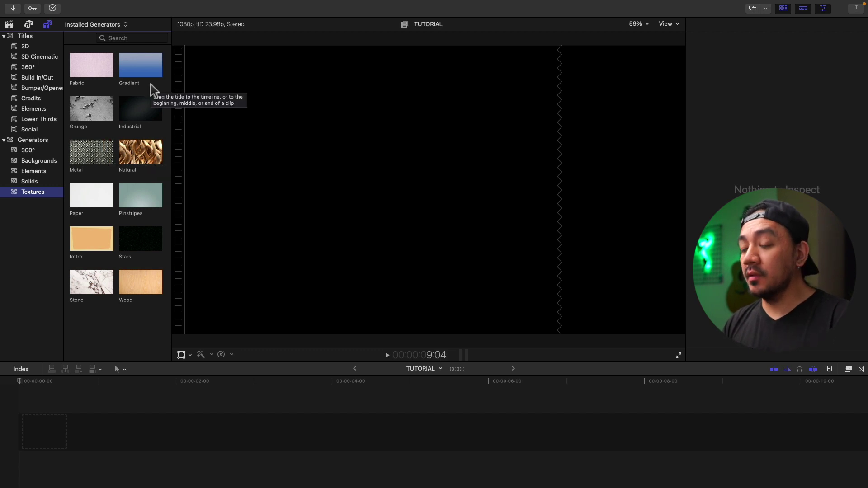
Preview the Fabric, Wood and Gradient textures, then place Fabric followed by Industrial in the timeline
{"action": "left_click", "coordinate": [97, 67]}
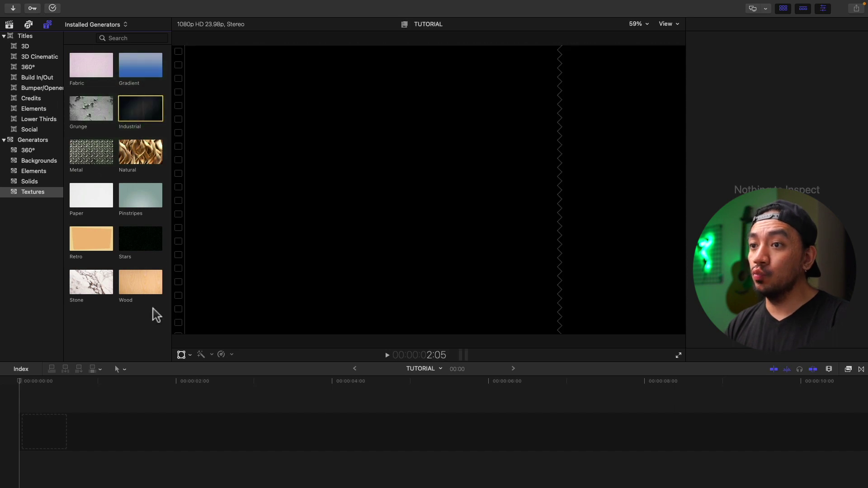
{"action": "left_click", "coordinate": [138, 283]}
{"action": "left_click", "coordinate": [133, 82]}
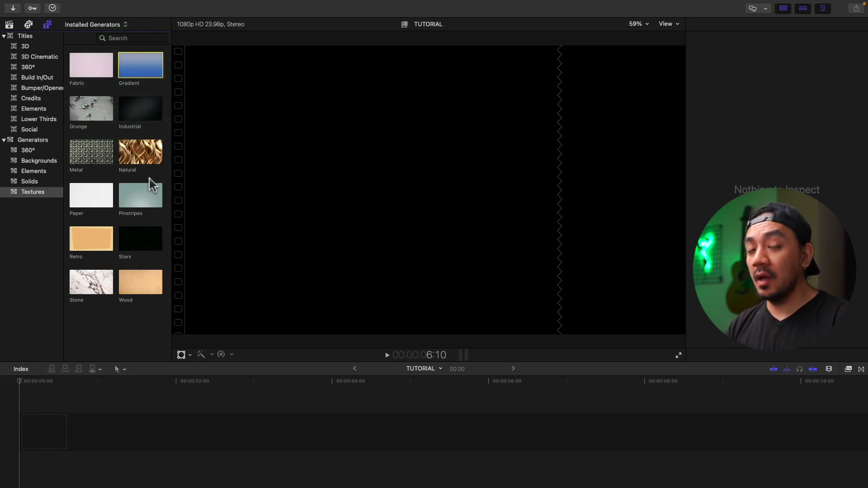
{"action": "left_click_drag", "start_coordinate": [93, 73], "coordinate": [29, 435]}
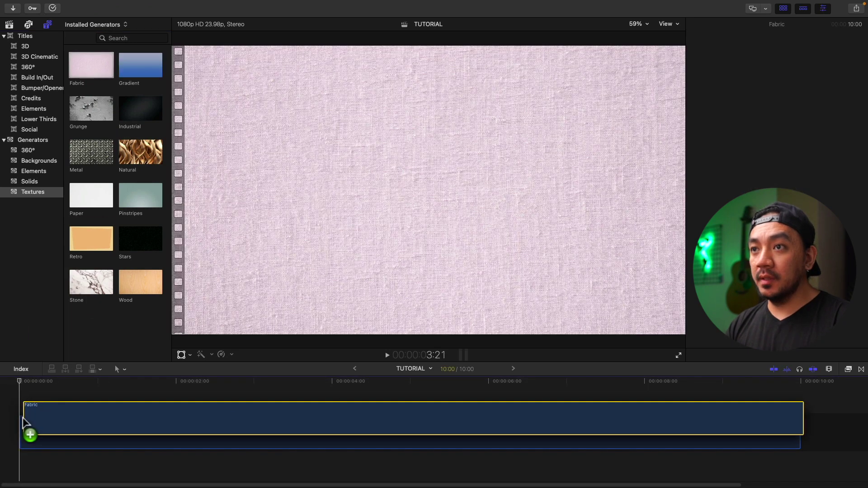
{"action": "key", "text": "e"}
Switch the Fabric clip's type to Linen 4, then Silk 1, and bring Gradient to the timeline start
{"action": "left_click", "coordinate": [159, 427]}
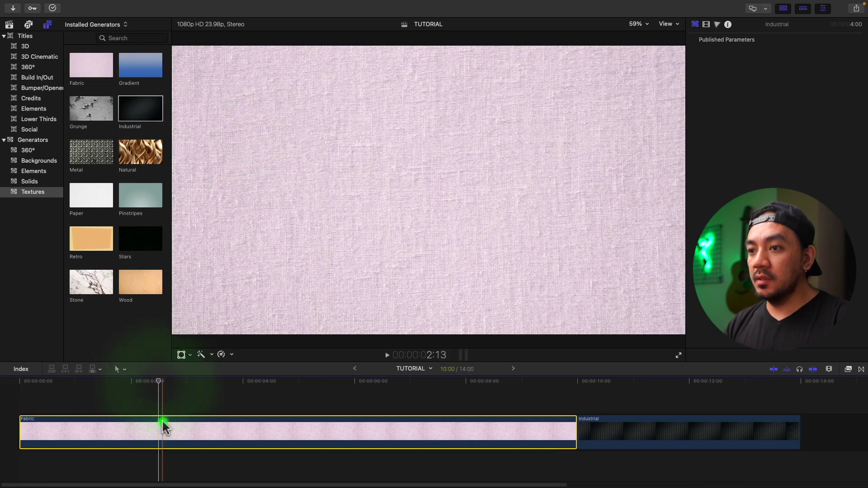
{"action": "left_click", "coordinate": [810, 54]}
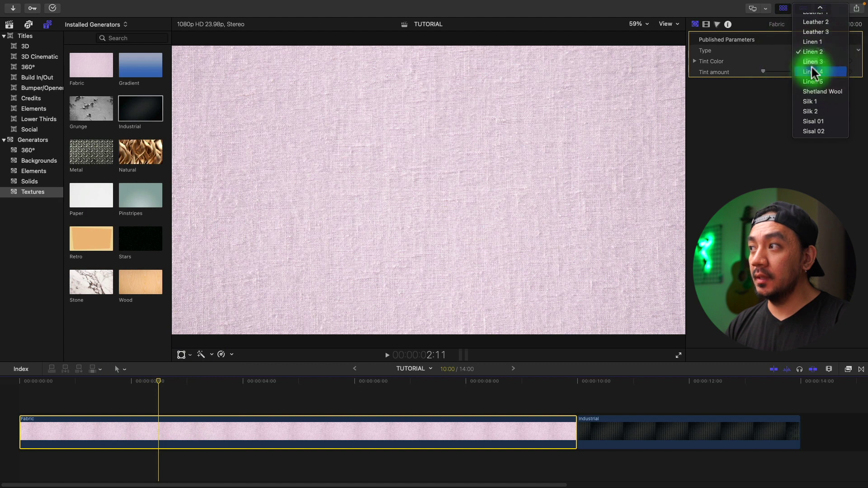
{"action": "left_click", "coordinate": [812, 71]}
{"action": "left_click", "coordinate": [811, 53]}
{"action": "left_click", "coordinate": [811, 83]}
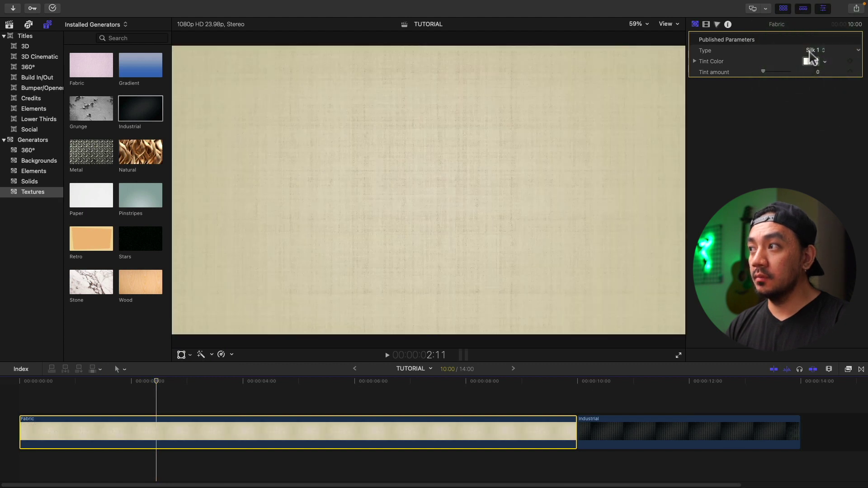
{"action": "left_click", "coordinate": [624, 430]}
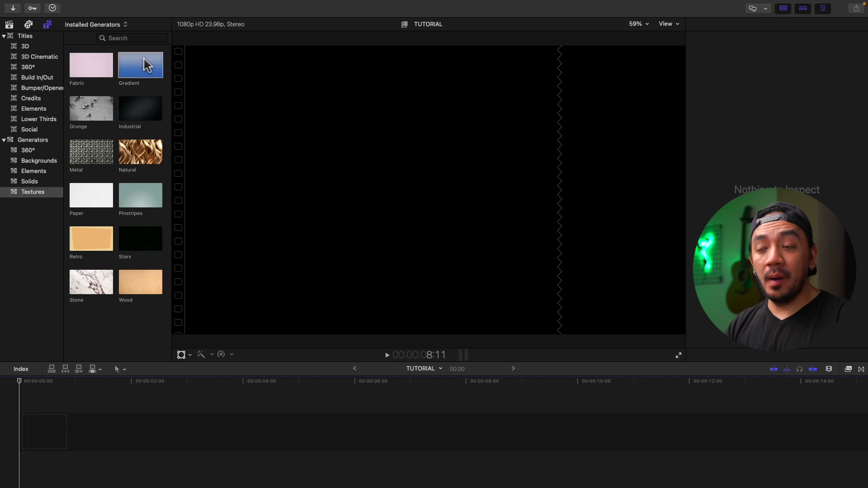
{"action": "left_click_drag", "start_coordinate": [145, 63], "coordinate": [25, 421]}
Reposition the gradient's viewer handles so blue on the left fades horizontally to grey on the right
{"action": "left_click_drag", "start_coordinate": [426, 334], "coordinate": [275, 198]}
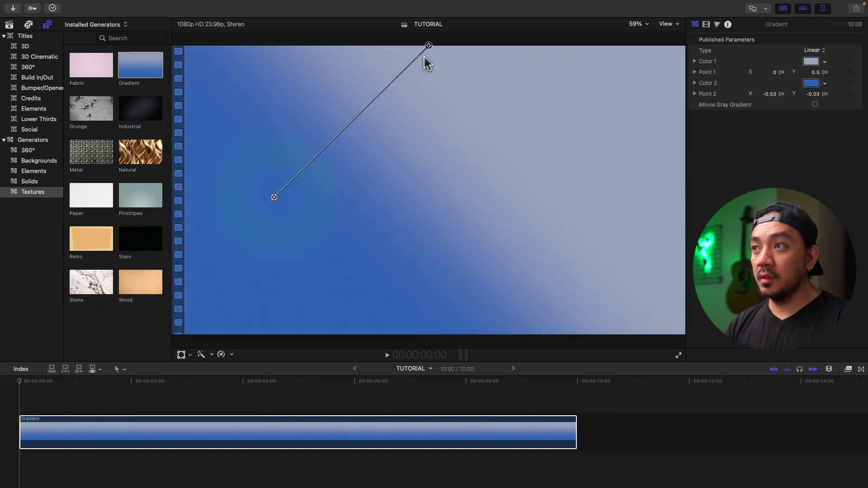
{"action": "left_click_drag", "start_coordinate": [429, 46], "coordinate": [627, 194]}
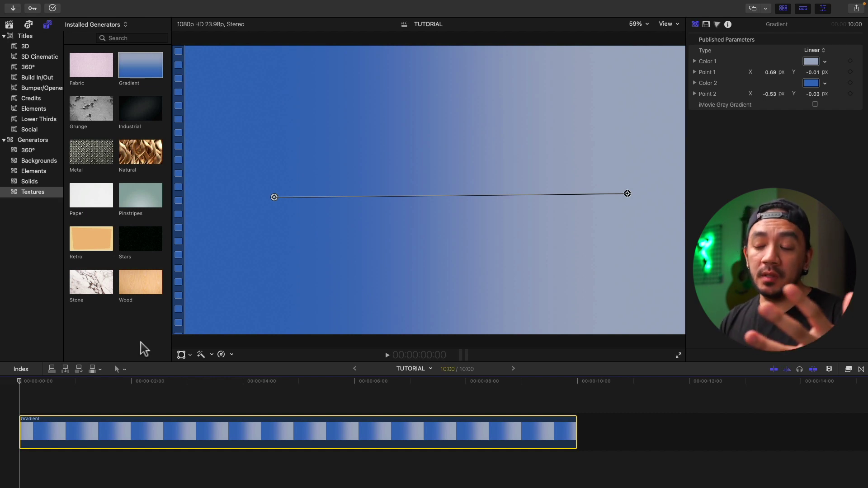